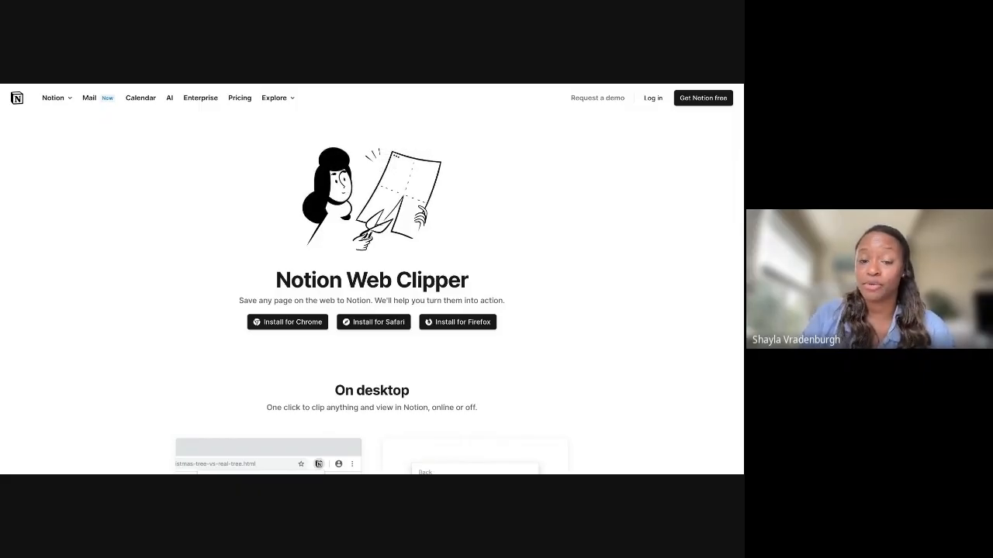
# View the Notion Web Clipper page and switch to the RSR Reference Manager database page
pyautogui.scroll(-1, 556, 342)
pyautogui.scroll(1, 556, 342)
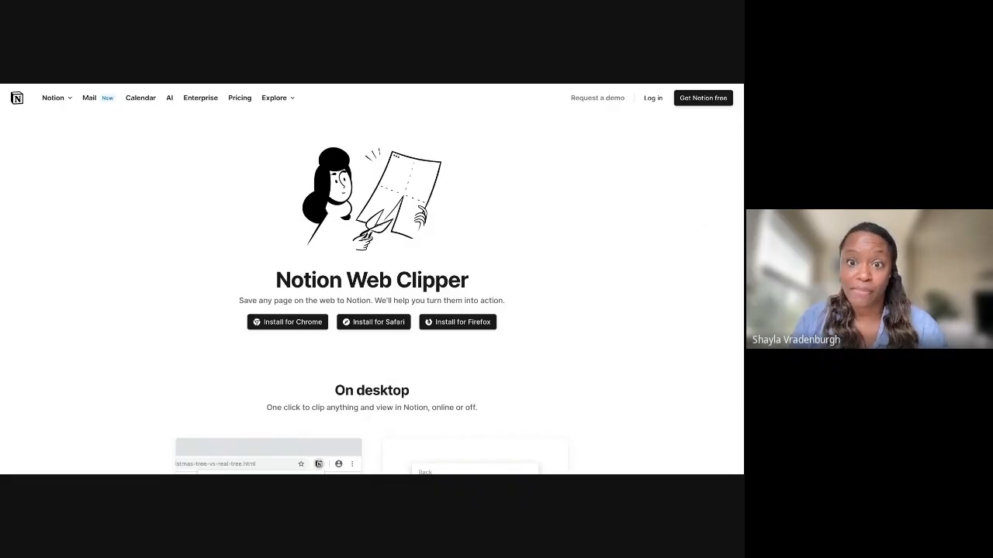
pyautogui.hotkey('ctrl', 'Tab')
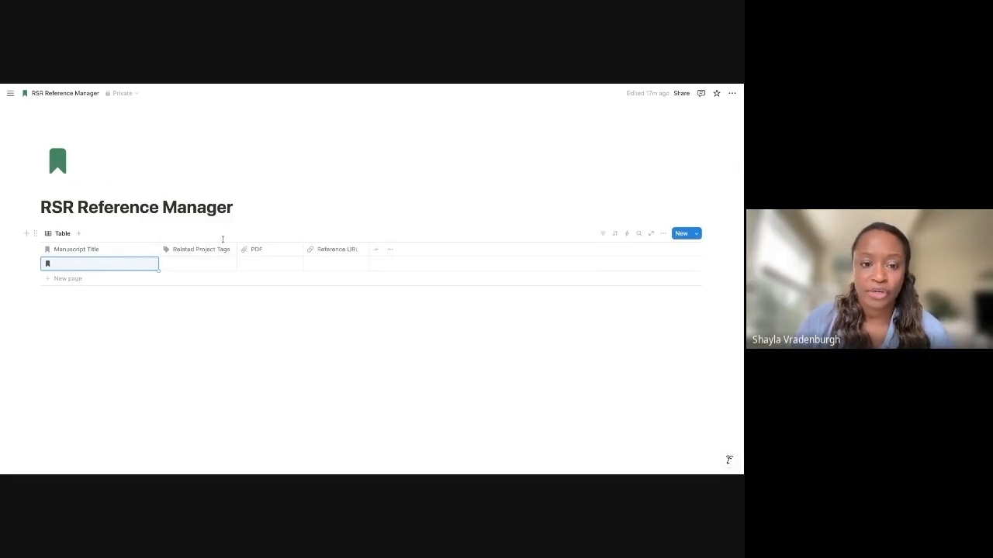
# Show the database title in the RSR Reference Manager table's layout options and hide it again
pyautogui.click(664, 234)
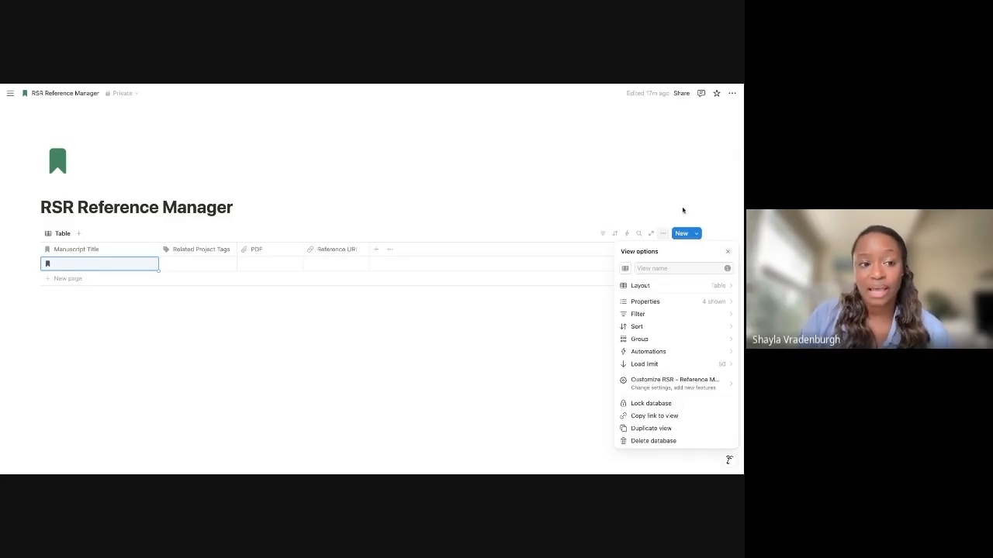
pyautogui.click(664, 234)
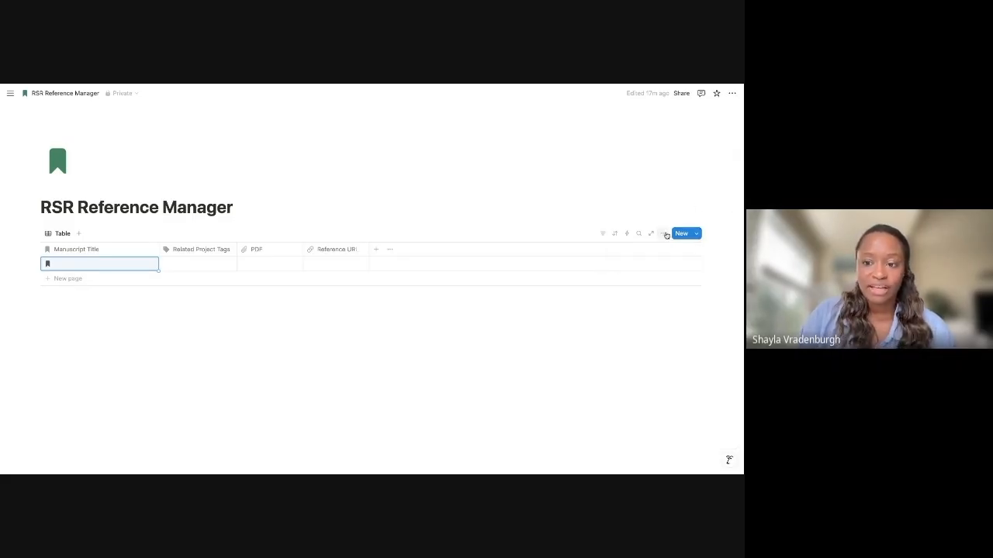
pyautogui.click(665, 234)
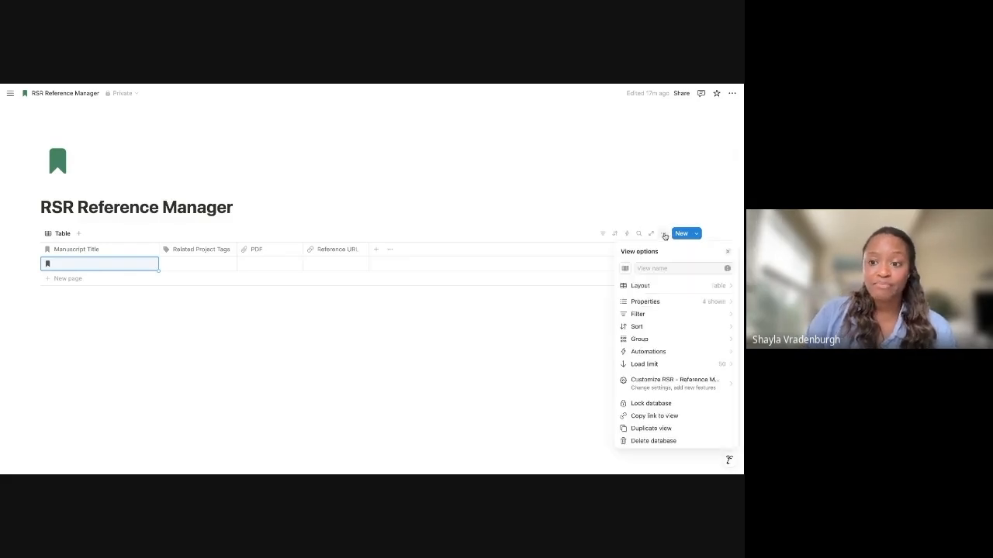
pyautogui.click(670, 285)
pyautogui.click(723, 328)
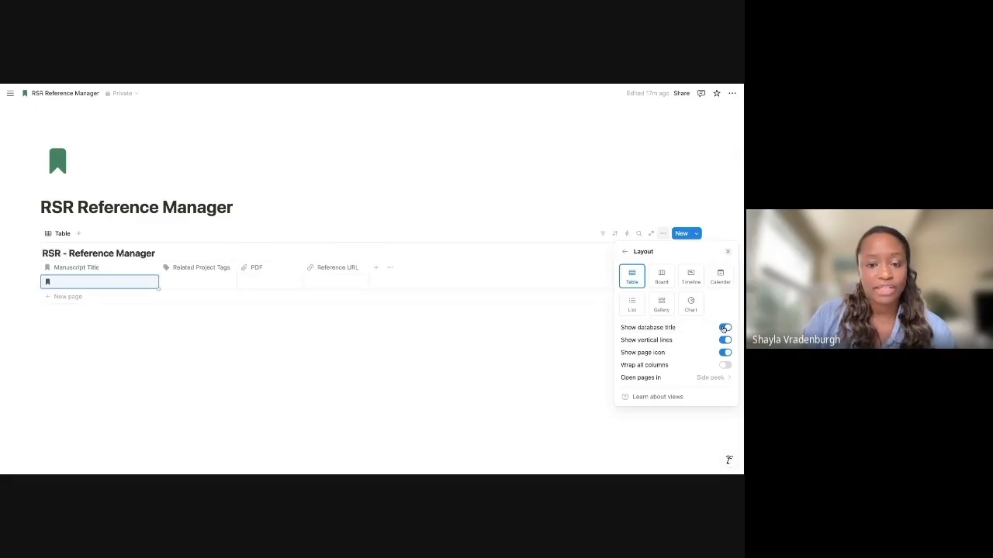
pyautogui.click(723, 328)
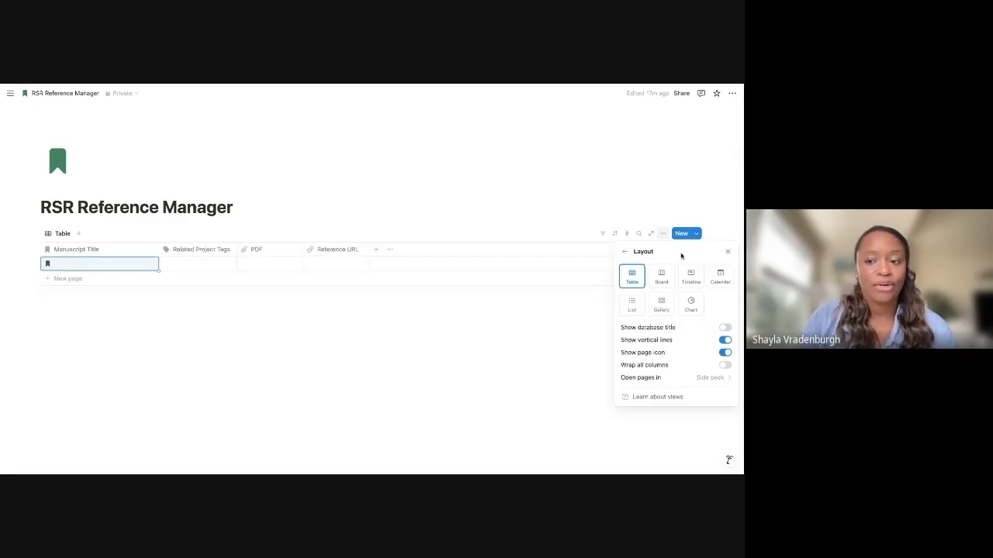
pyautogui.click(651, 213)
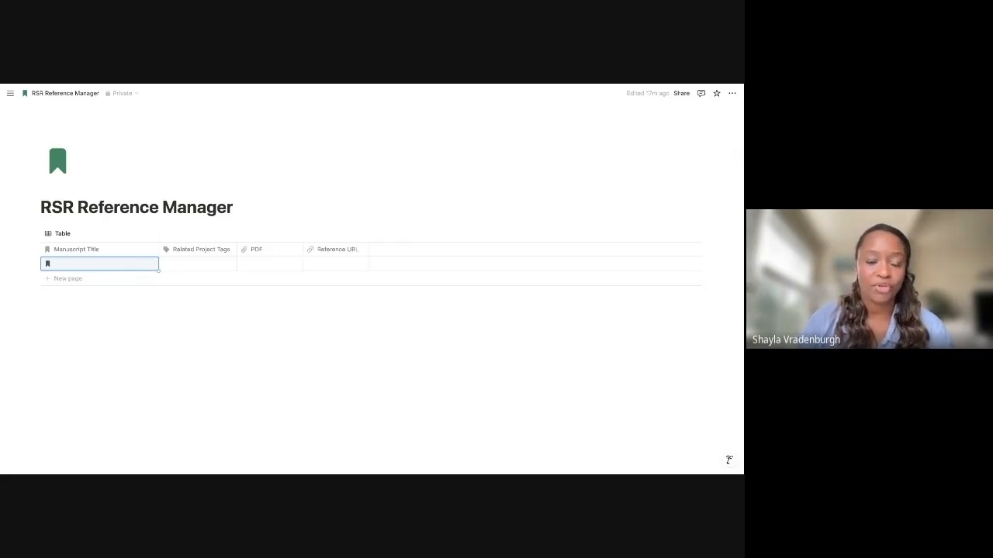
# Switch to the Springer Nature article on sexual dimorphism in atherosclerotic plaques and skim its text from the abstract to the results
pyautogui.hotkey('ctrl', 'Tab')
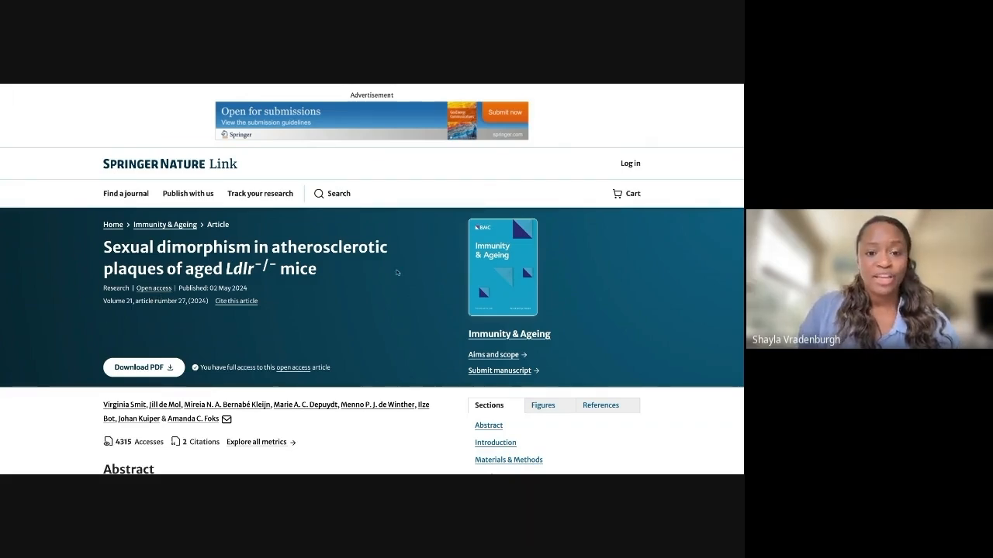
pyautogui.scroll(-7, 402, 313)
pyautogui.scroll(-2, 402, 313)
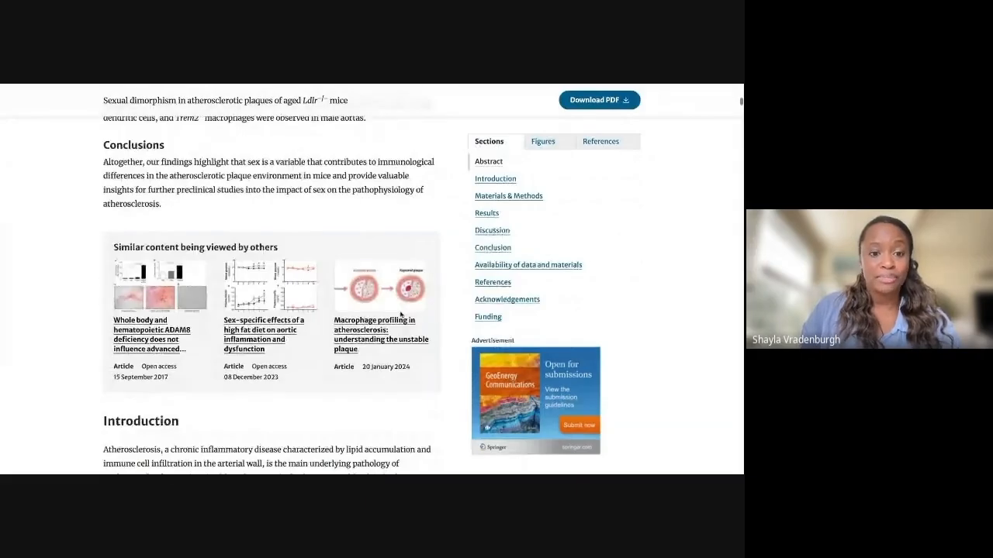
pyautogui.scroll(-2, 331, 335)
pyautogui.scroll(-10, 331, 335)
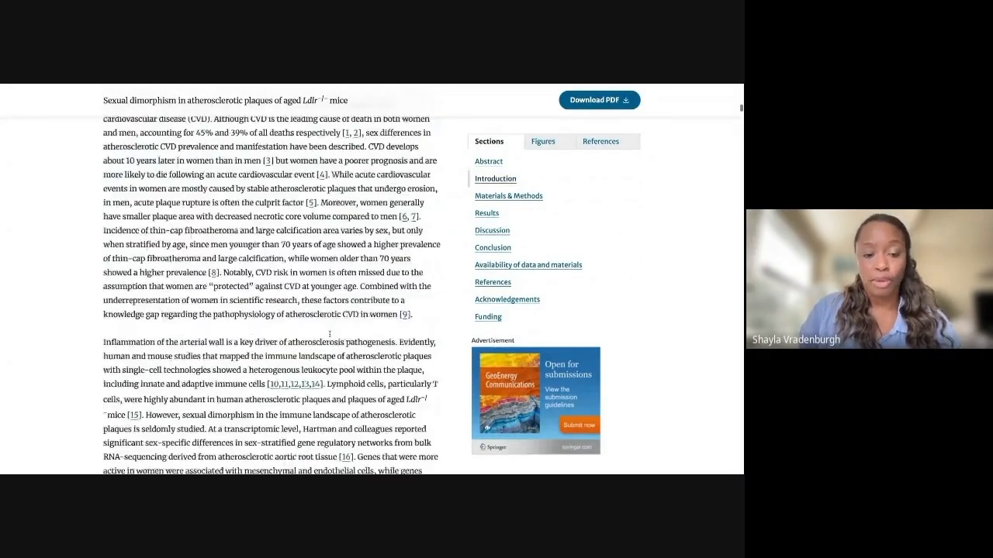
pyautogui.scroll(-12, 329, 354)
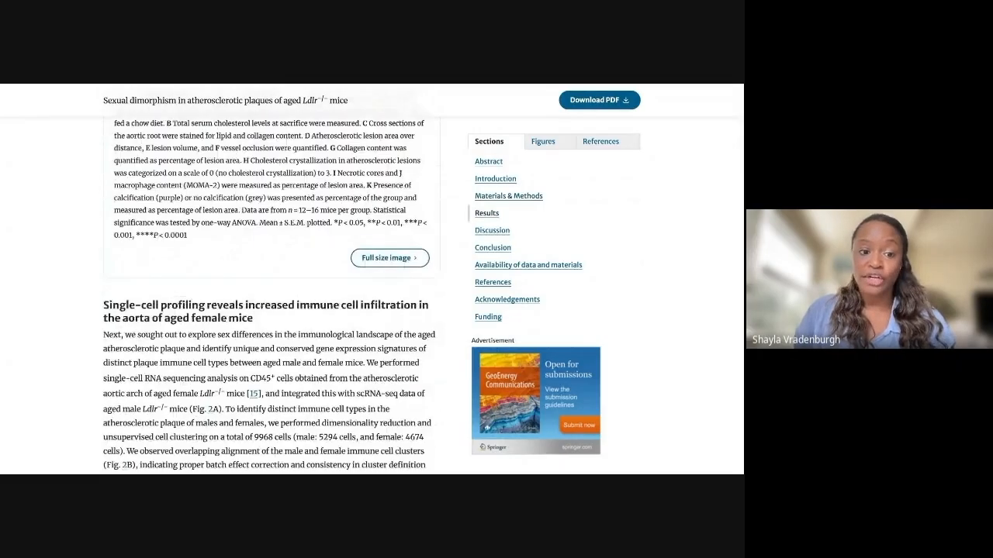
pyautogui.scroll(20, 329, 346)
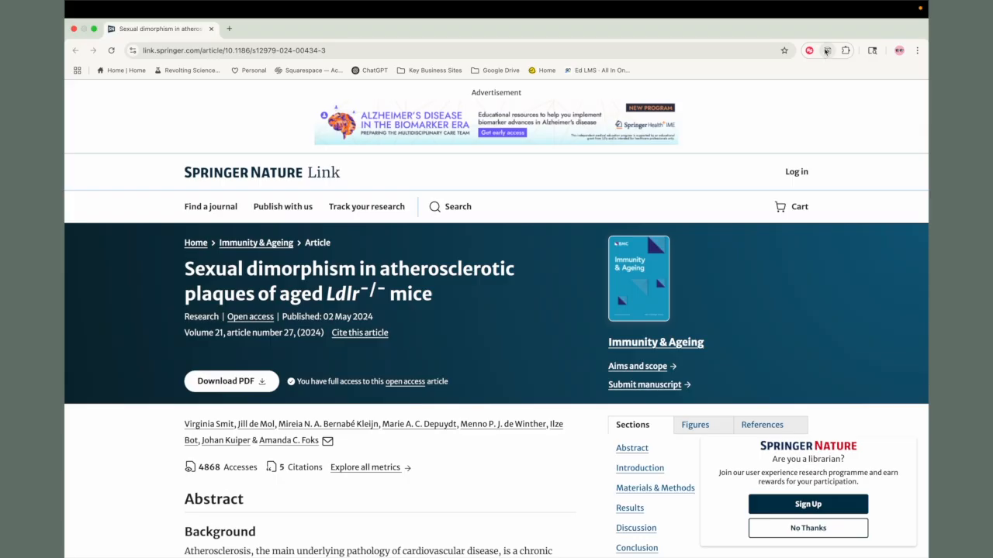
# Open the Notion Web Clipper on the article and remove "| Immunity & Ageing" from the end of the clip title
pyautogui.click(827, 52)
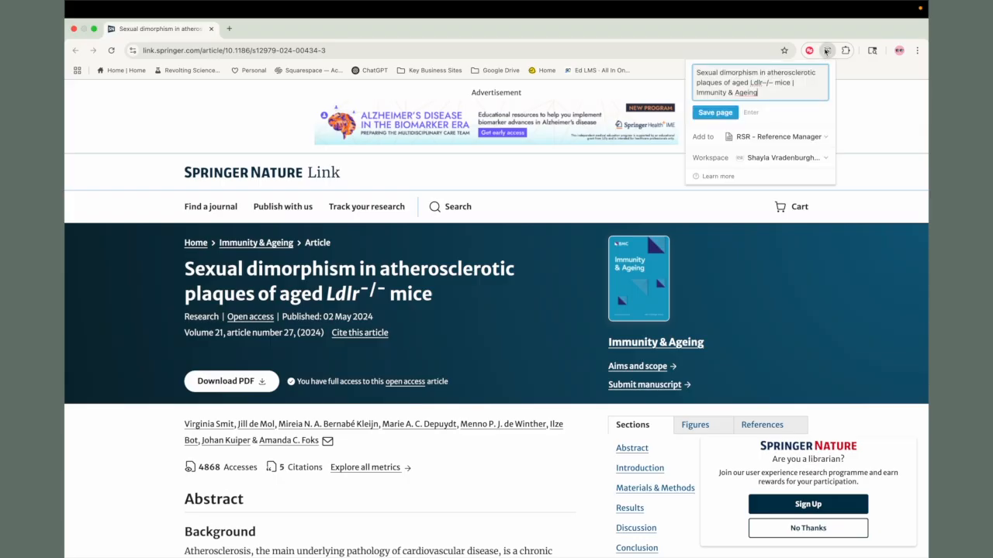
pyautogui.moveTo(772, 93); pyautogui.dragTo(697, 69)
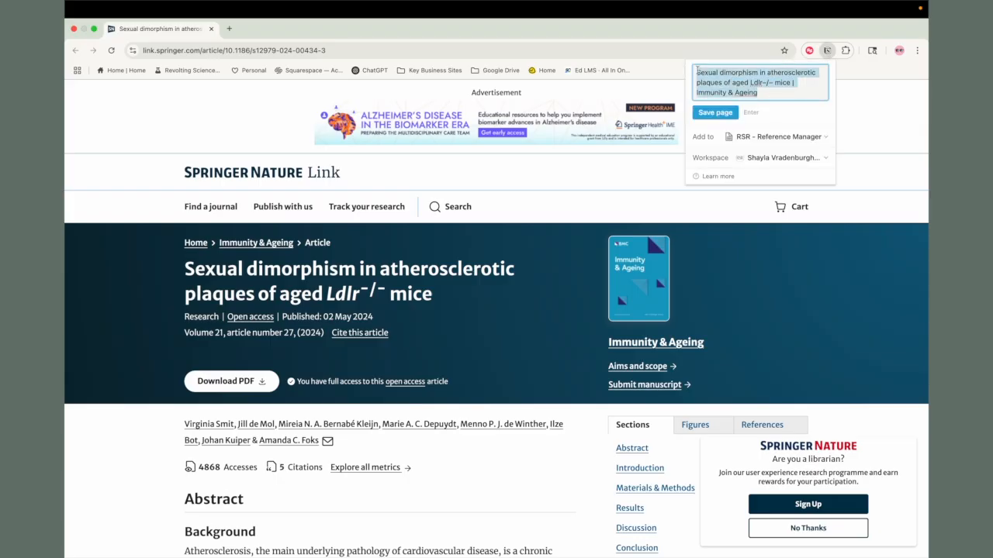
pyautogui.click(763, 92)
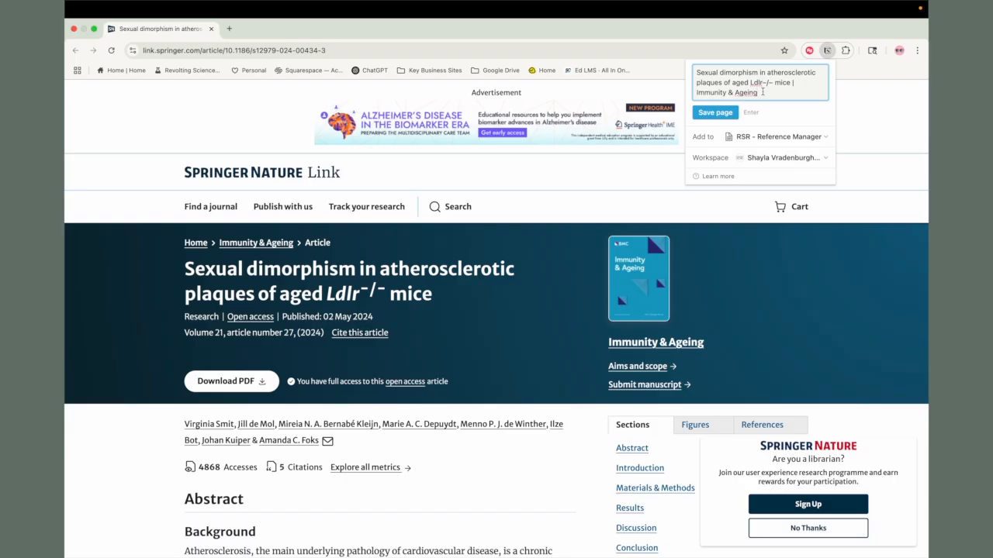
pyautogui.moveTo(801, 79); pyautogui.dragTo(799, 92)
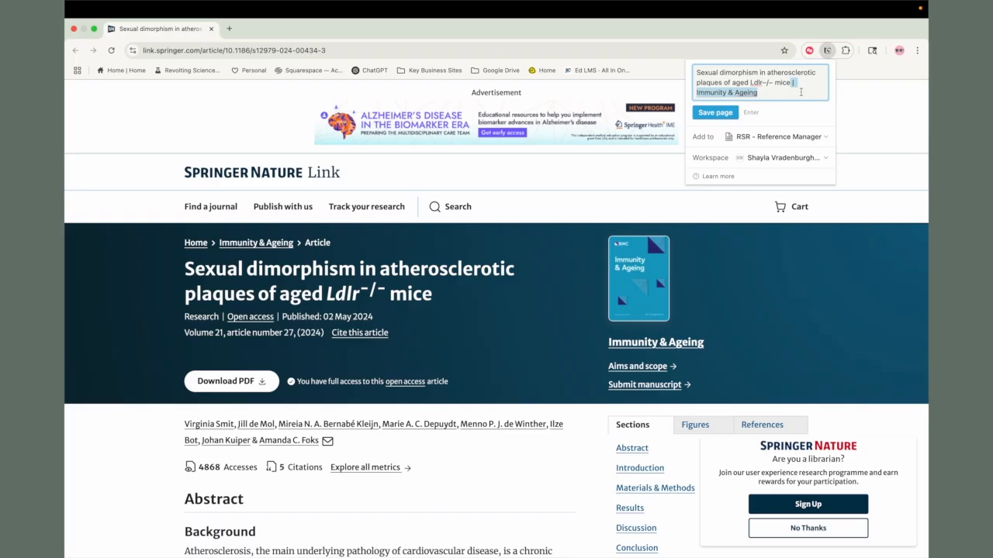
pyautogui.press('BackSpace')
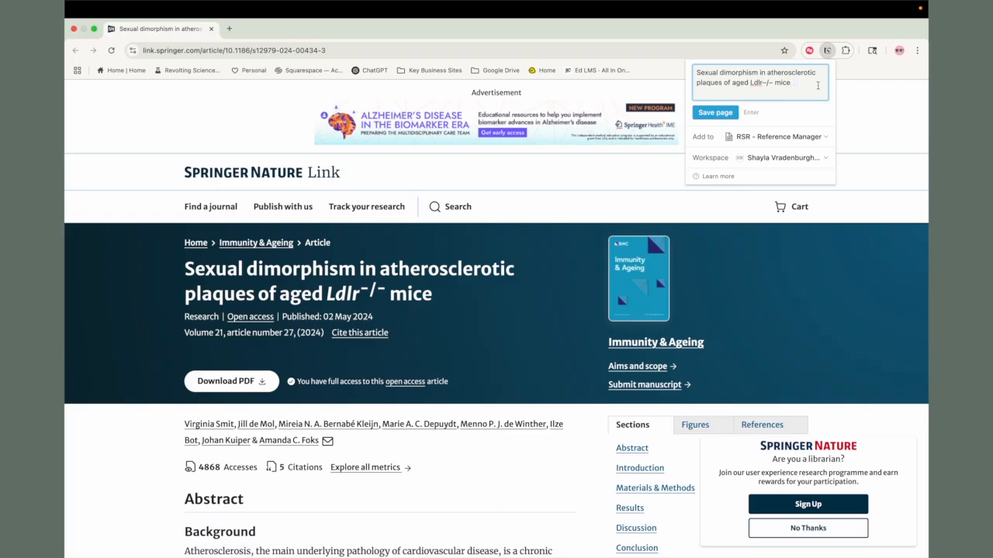
# Choose the RSR - Reference Manager database as the clip's destination and save the page to it
pyautogui.click(805, 160)
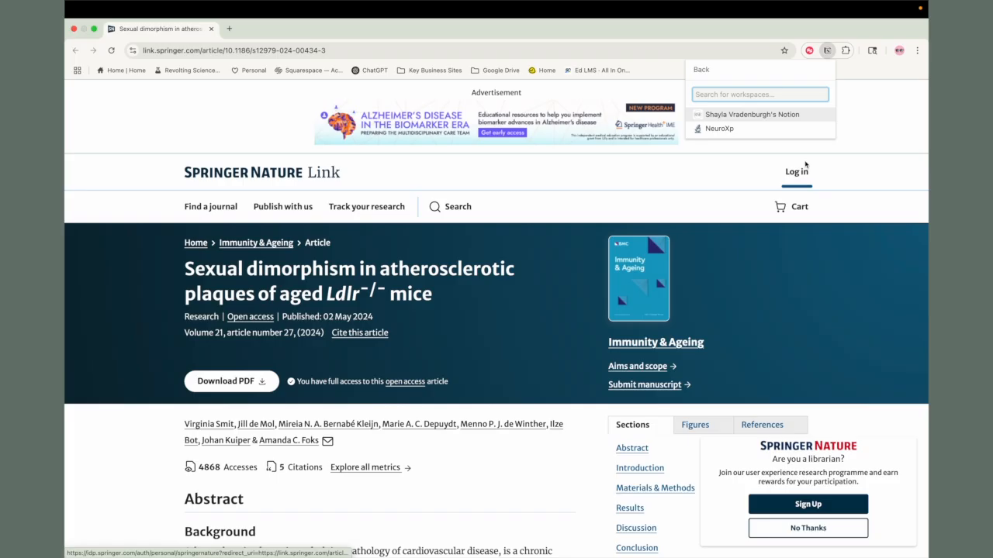
pyautogui.click(701, 70)
pyautogui.click(810, 138)
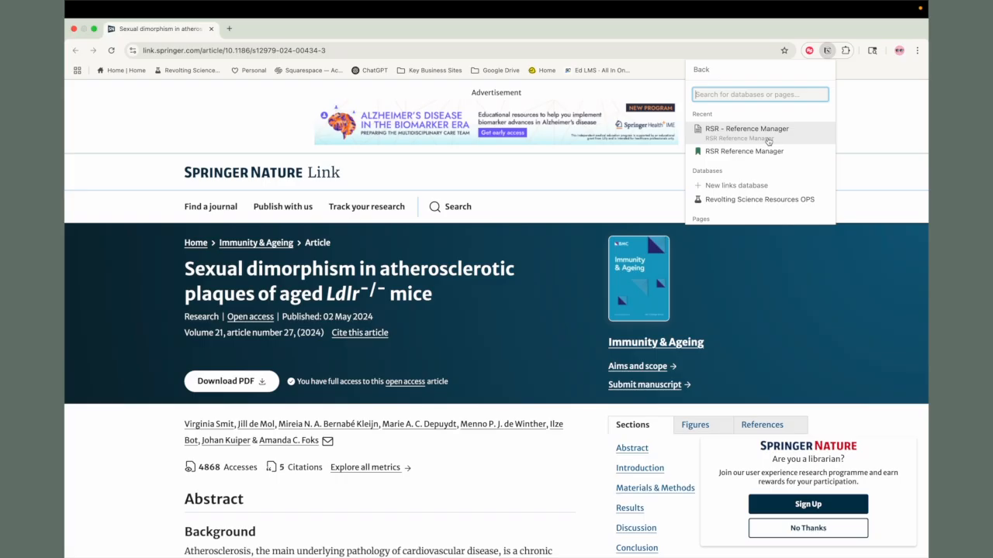
pyautogui.click(795, 132)
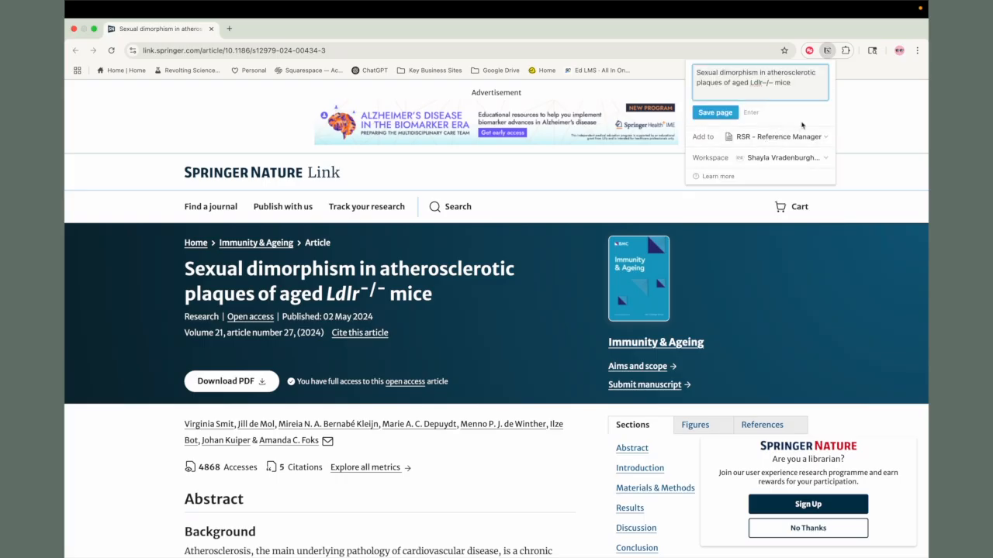
pyautogui.click(712, 113)
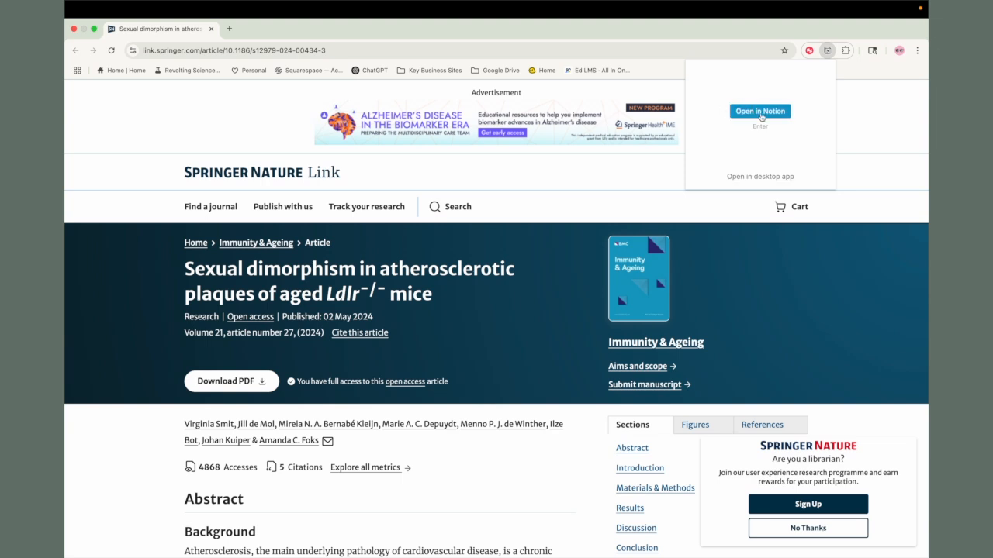
# Open the clipped article's entry in the RSR Reference Manager table and review its properties, text, figures, references and citation details
pyautogui.moveTo(727, 4)
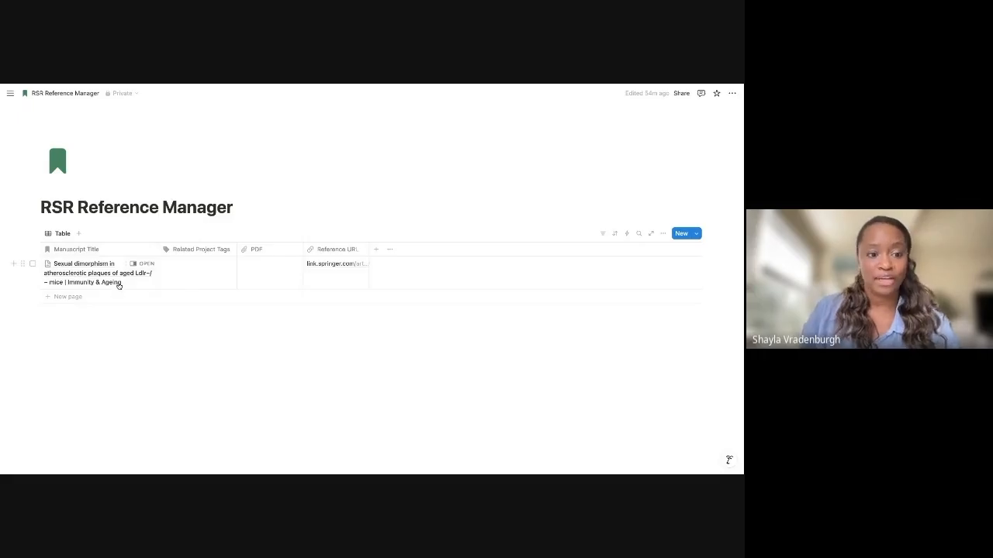
pyautogui.click(147, 264)
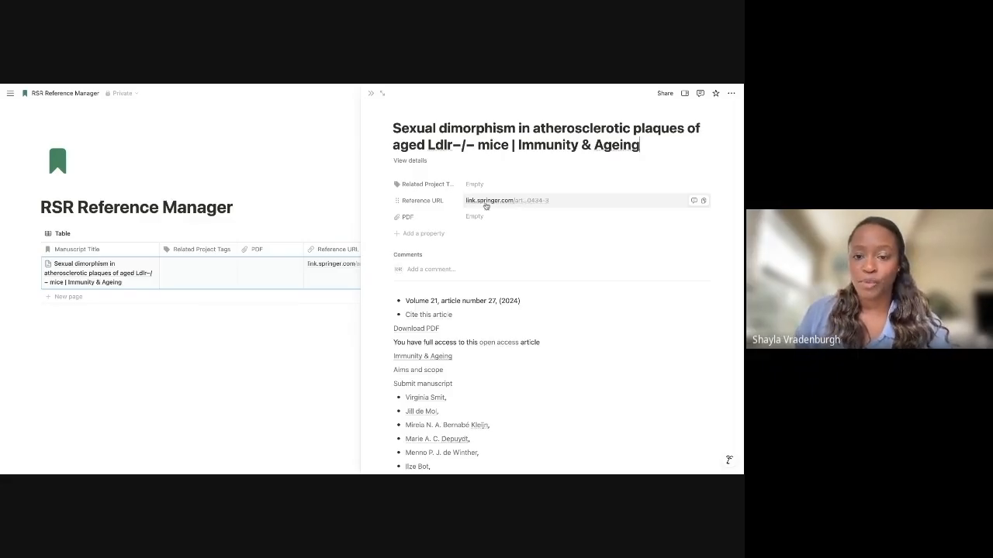
pyautogui.scroll(-5, 521, 203)
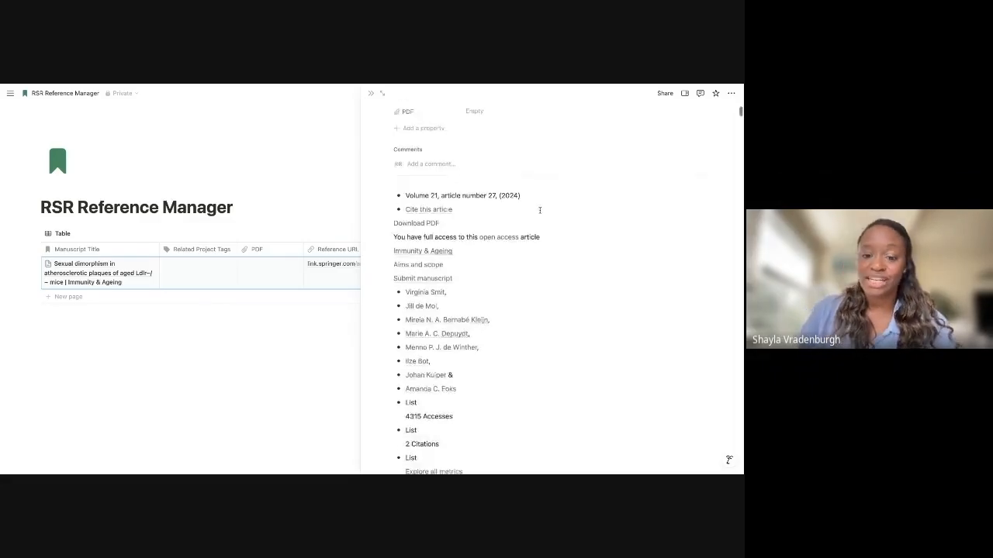
pyautogui.scroll(2, 496, 156)
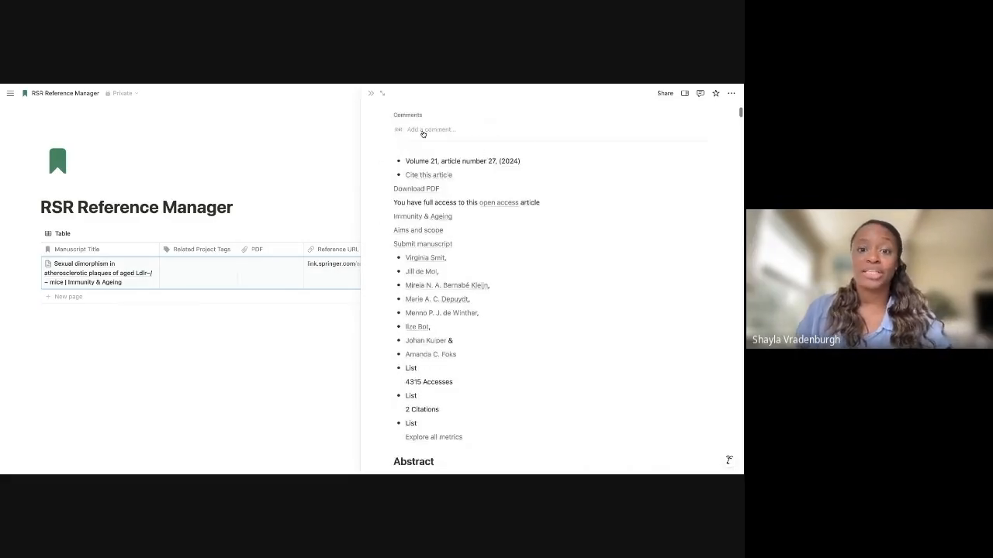
pyautogui.scroll(-3, 474, 347)
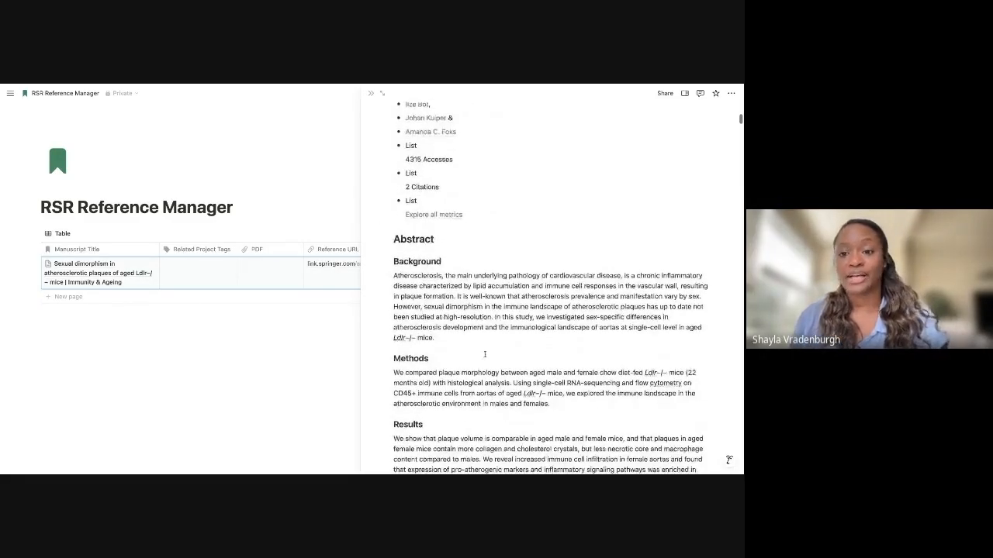
pyautogui.scroll(-4, 491, 294)
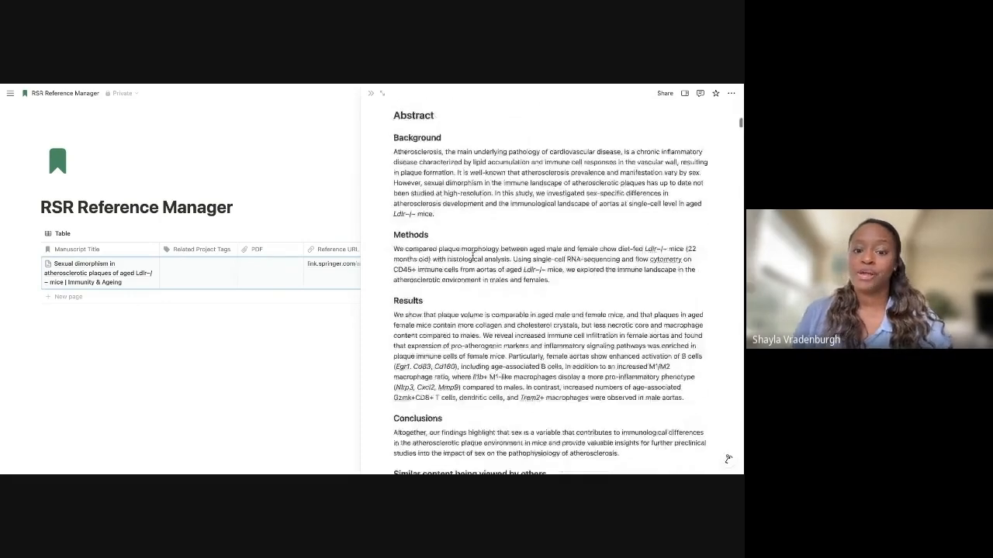
pyautogui.scroll(-15, 437, 181)
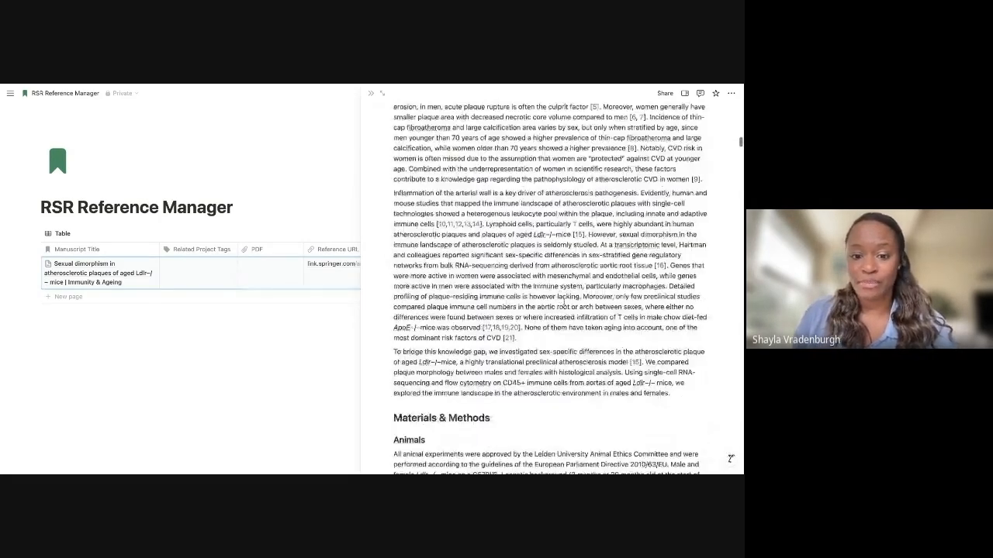
pyautogui.scroll(-15, 559, 308)
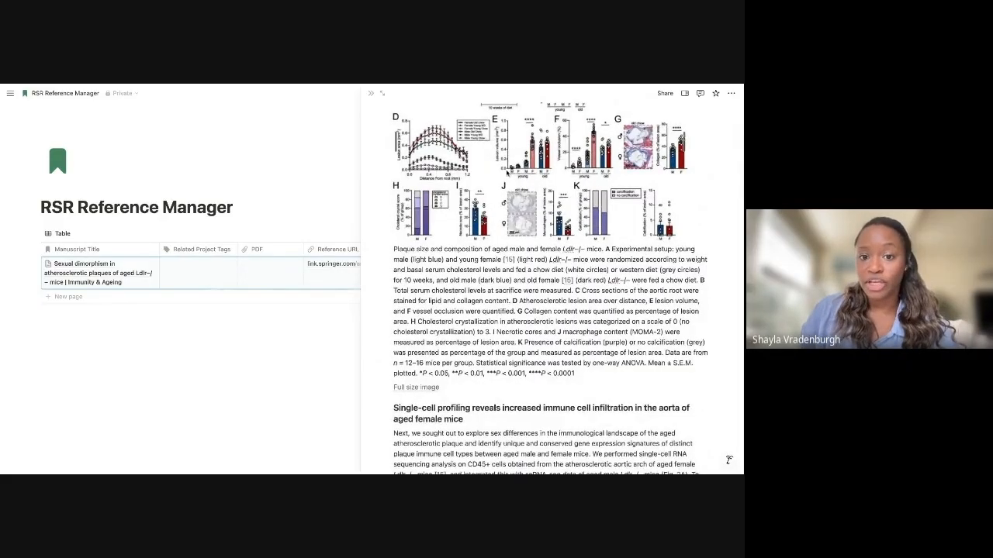
pyautogui.scroll(-5, 510, 312)
pyautogui.scroll(-12, 511, 312)
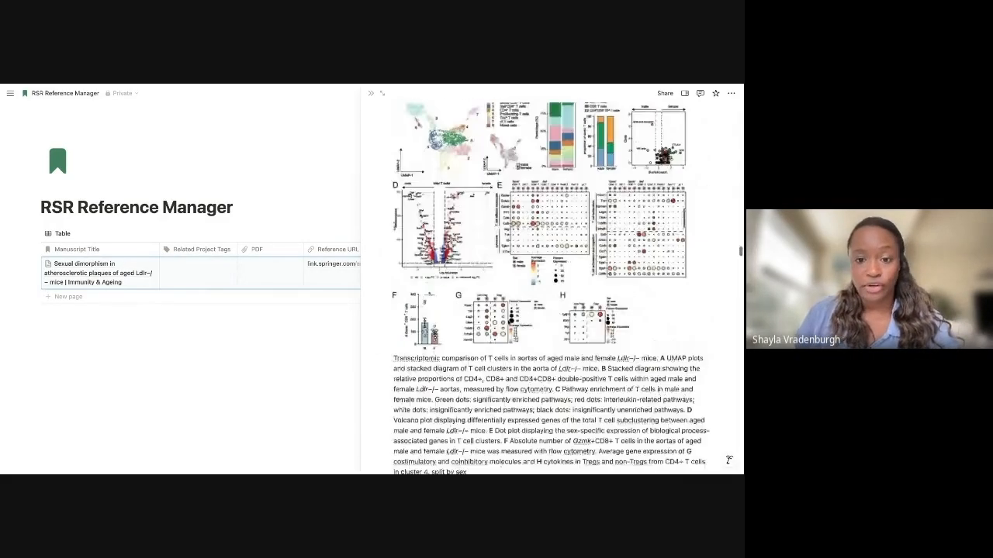
pyautogui.scroll(-20, 507, 320)
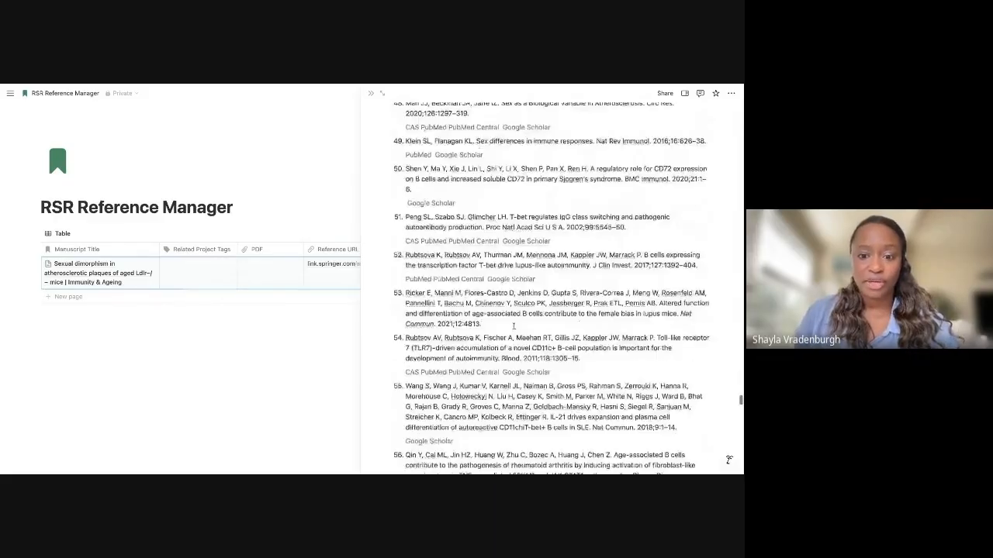
pyautogui.scroll(-10, 513, 328)
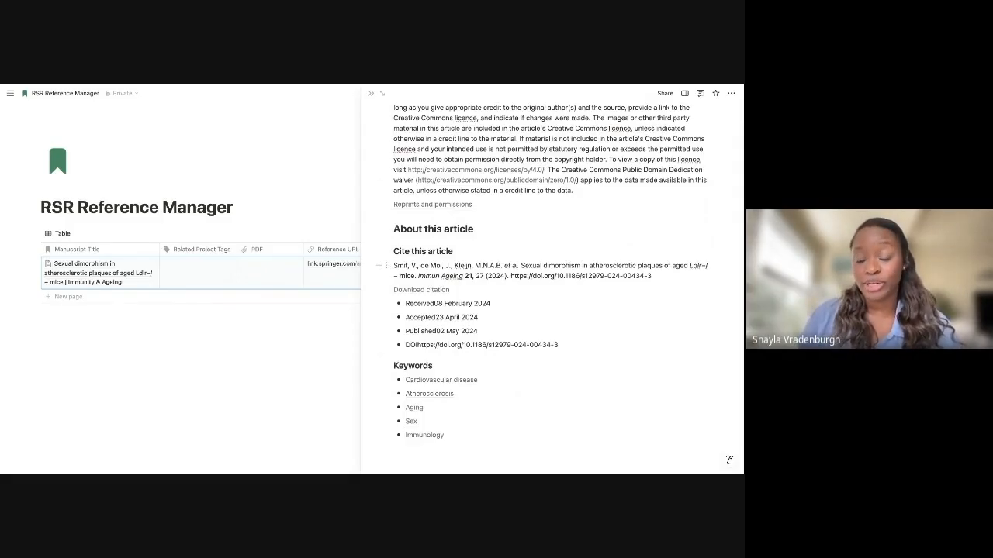
pyautogui.scroll(20, 728, 460)
pyautogui.scroll(20, 556, 277)
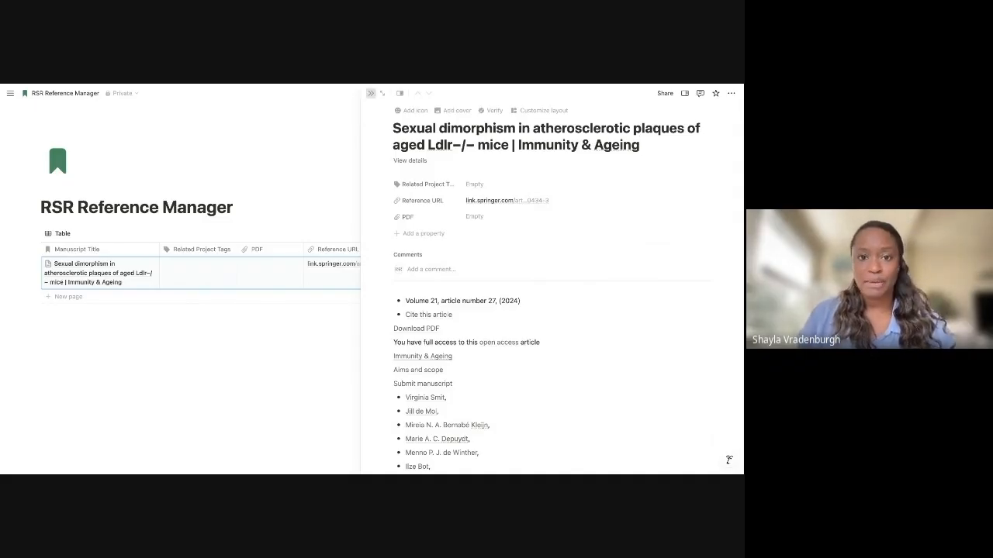
pyautogui.click(371, 93)
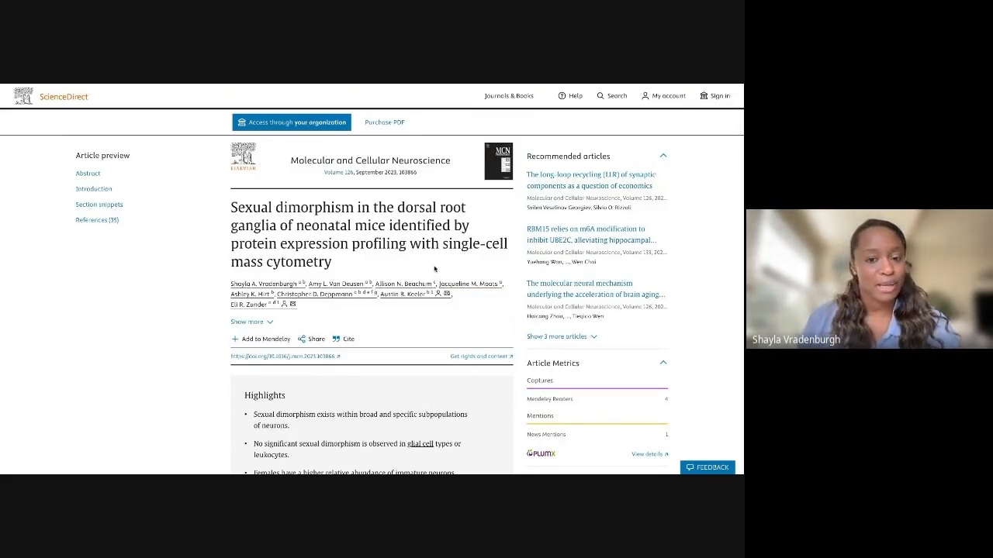
# Skim the ScienceDirect article on sexual dimorphism in dorsal root ganglia from its highlights and graphical abstract through to the references
pyautogui.scroll(-5, 332, 181)
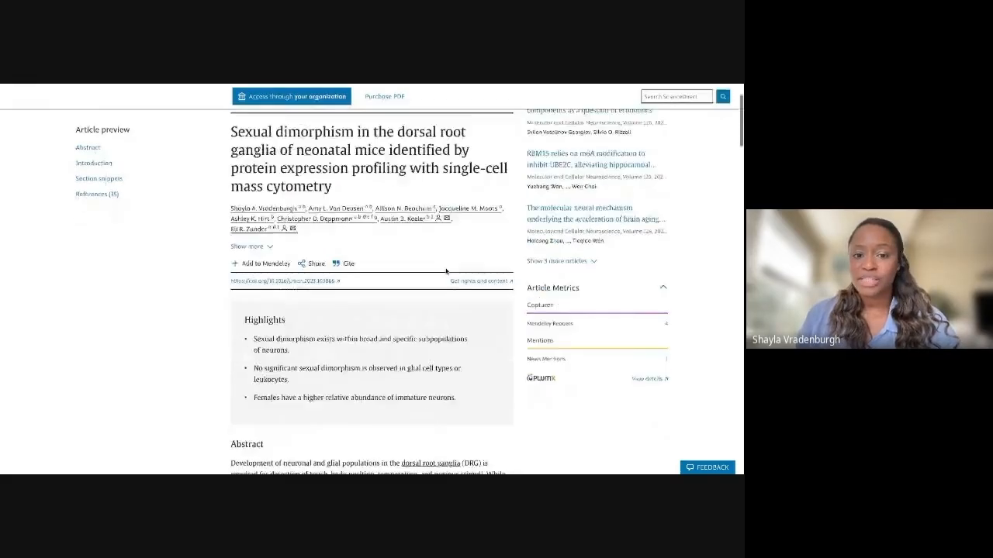
pyautogui.scroll(-8, 332, 181)
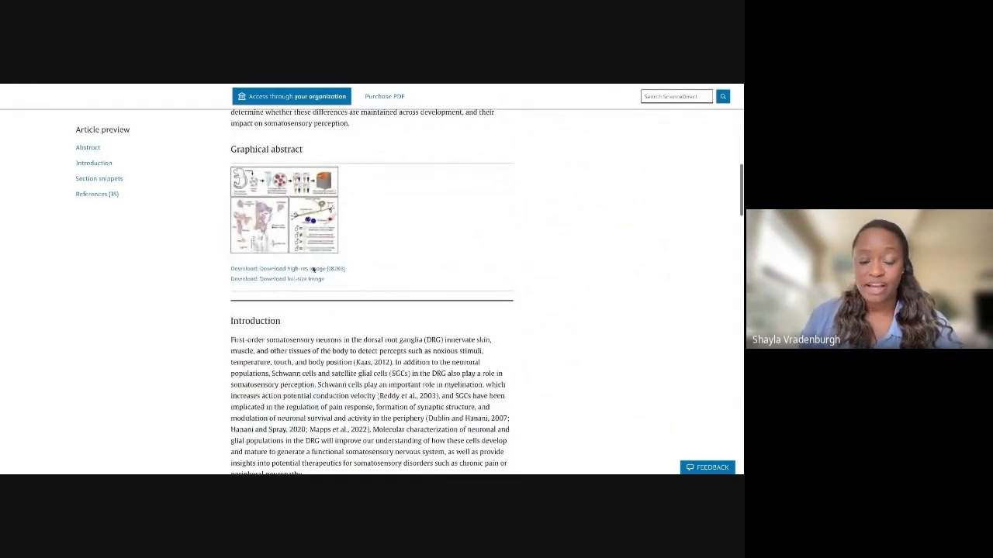
pyautogui.scroll(-10, 360, 328)
pyautogui.scroll(5, 444, 171)
pyautogui.scroll(-8, 438, 342)
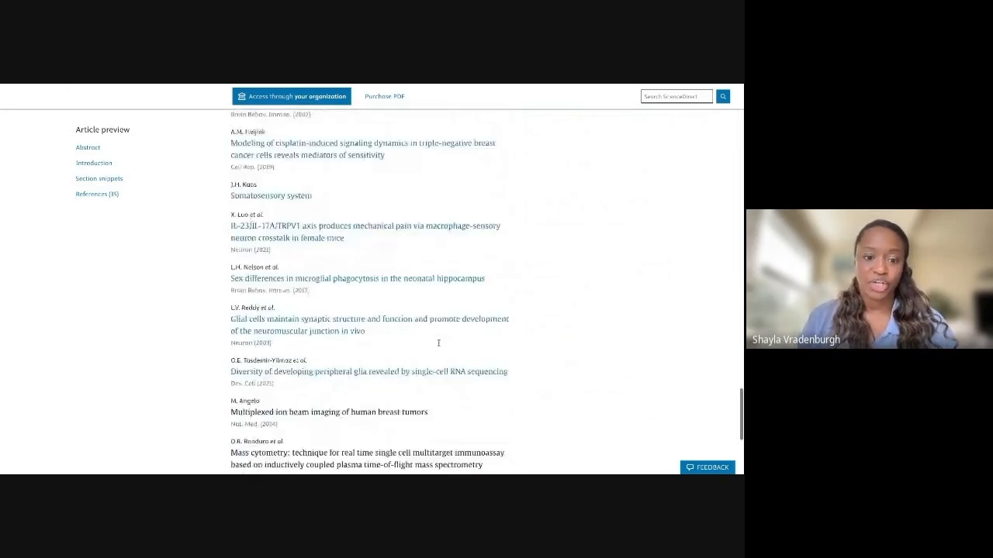
pyautogui.scroll(8, 443, 338)
pyautogui.scroll(15, 442, 338)
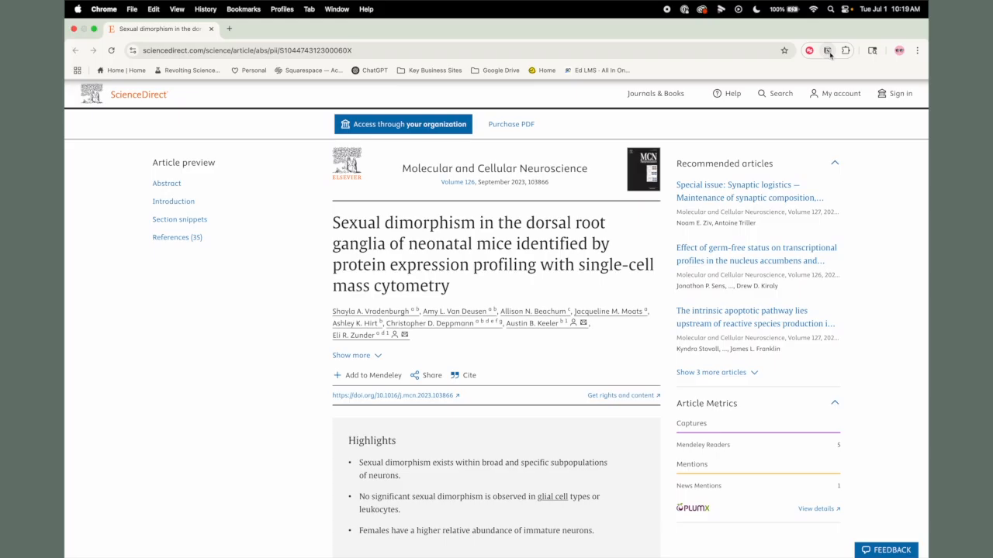
# Save the ScienceDirect article to RSR - Reference Manager with the Notion Web Clipper, keeping the suggested title
pyautogui.click(828, 51)
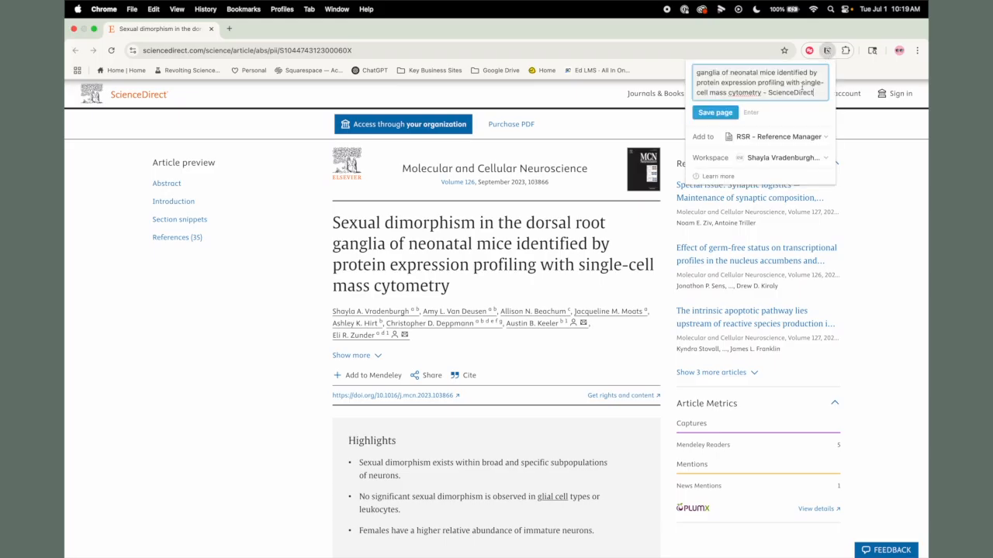
pyautogui.scroll(1, 802, 87)
pyautogui.scroll(-1, 801, 87)
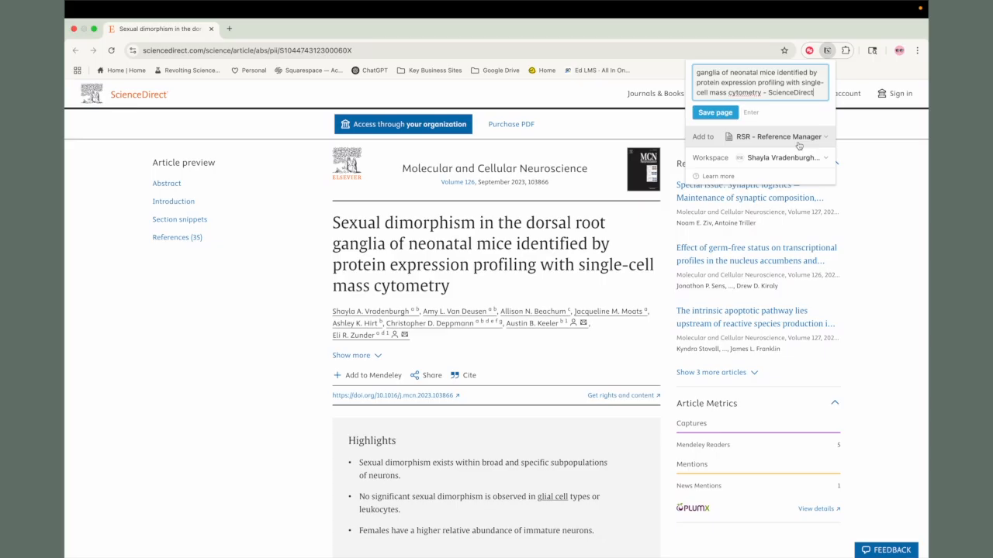
pyautogui.click(702, 114)
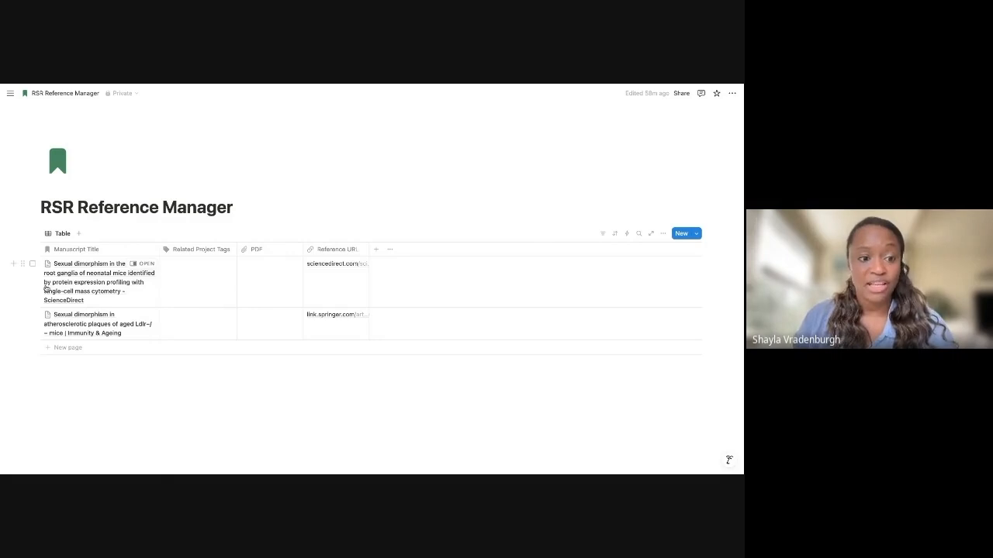
# Open the clipped ScienceDirect article's entry in the RSR Reference Manager table and review its properties, abstract, figure, section snippets and references
pyautogui.click(144, 264)
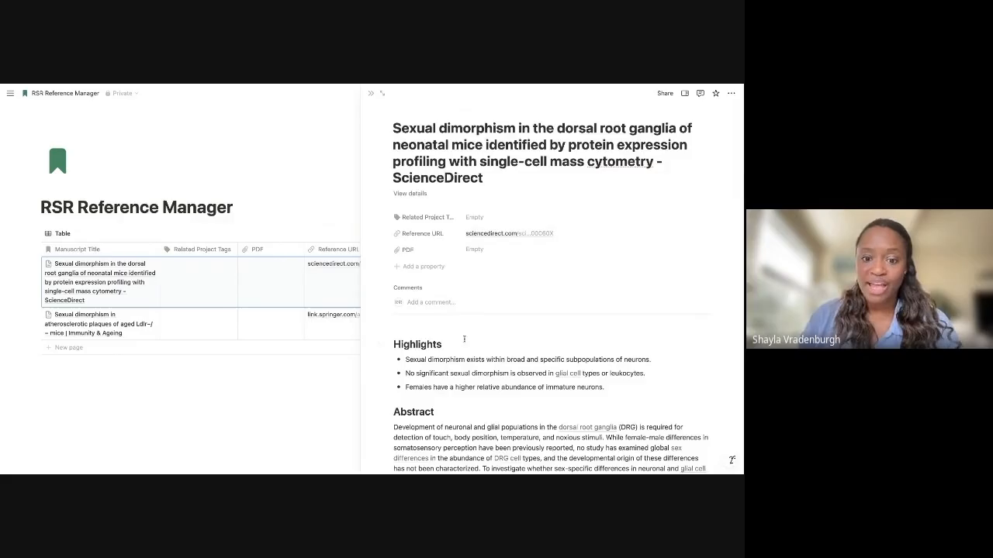
pyautogui.scroll(-5, 727, 459)
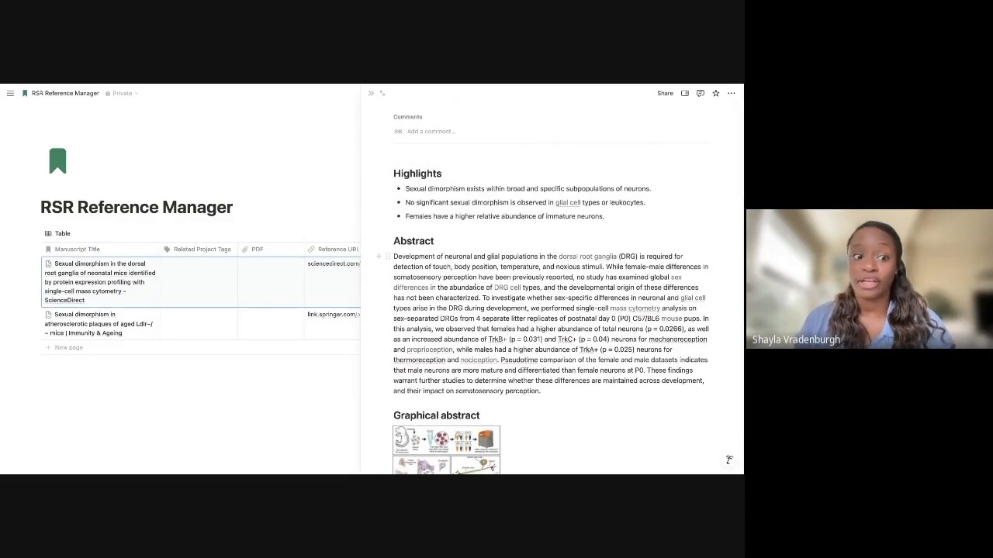
pyautogui.scroll(-3, 442, 174)
pyautogui.scroll(5, 467, 138)
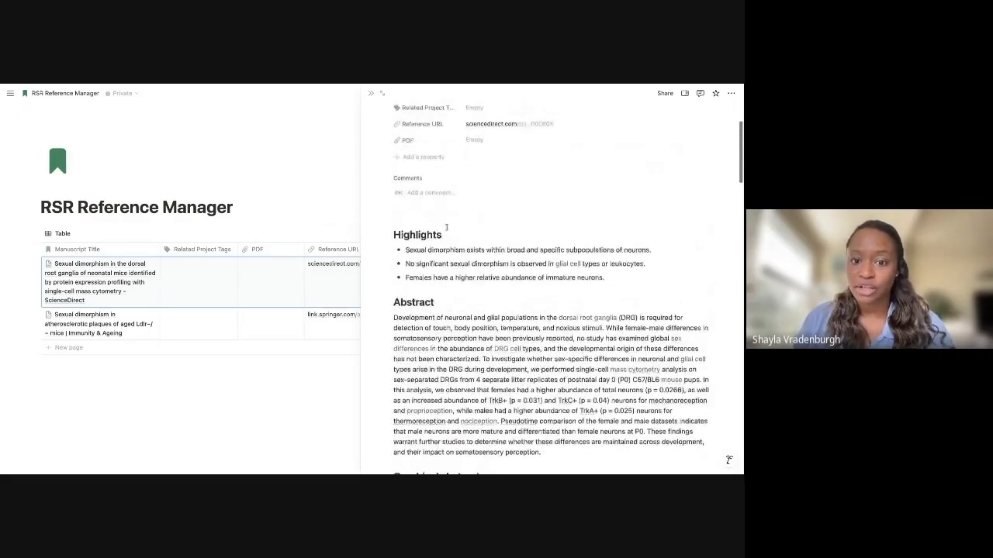
pyautogui.scroll(-6, 598, 404)
pyautogui.scroll(-1, 598, 404)
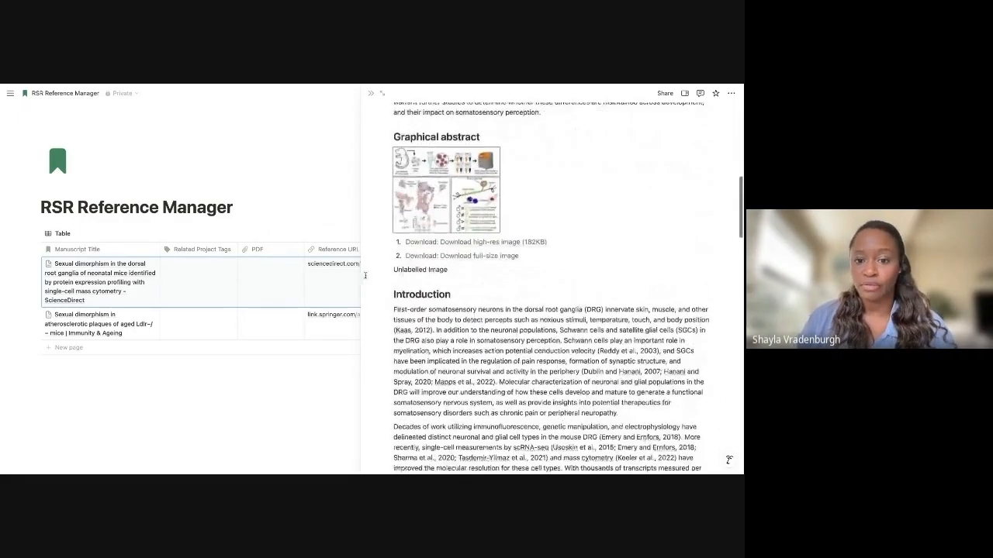
pyautogui.scroll(-5, 493, 382)
pyautogui.scroll(-10, 494, 383)
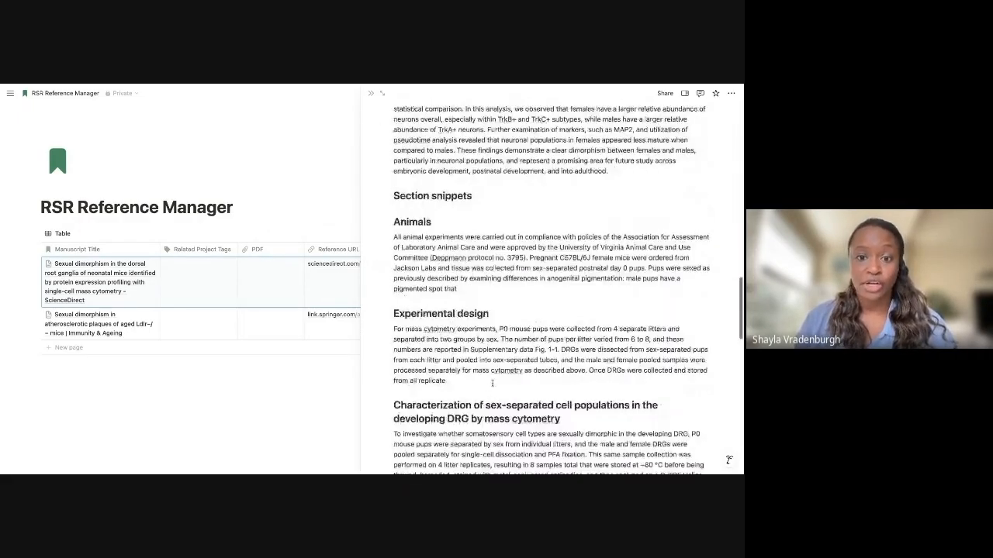
pyautogui.scroll(4, 383, 188)
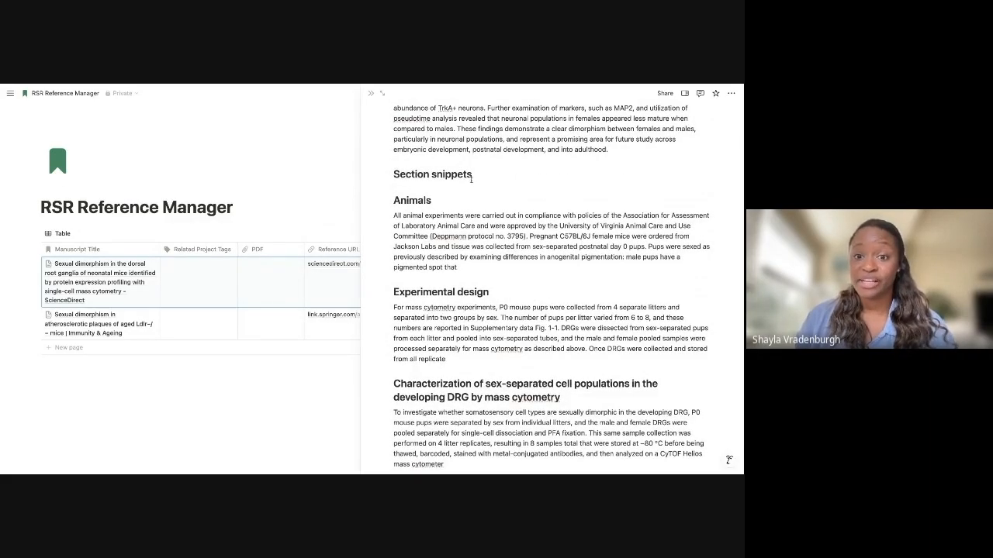
pyautogui.scroll(-10, 494, 309)
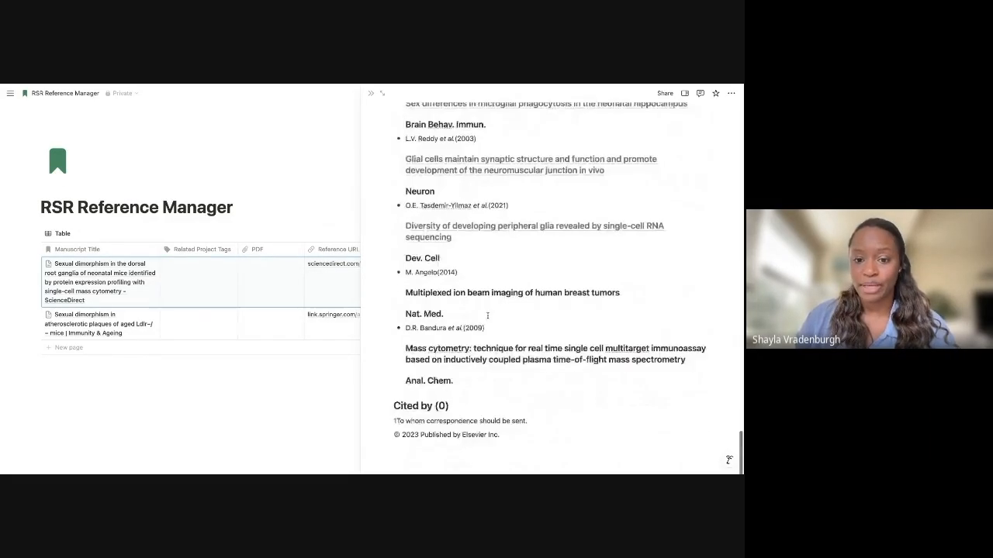
pyautogui.scroll(15, 496, 317)
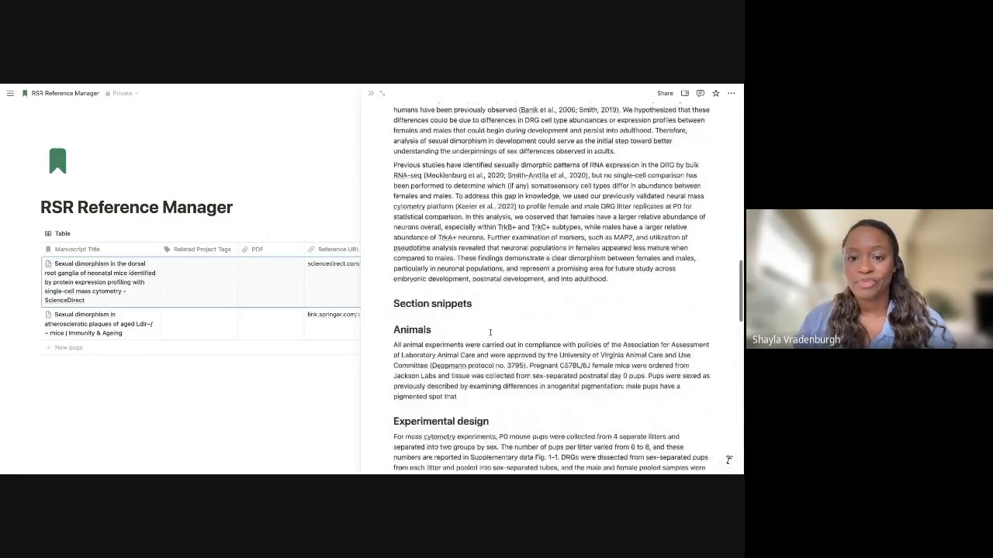